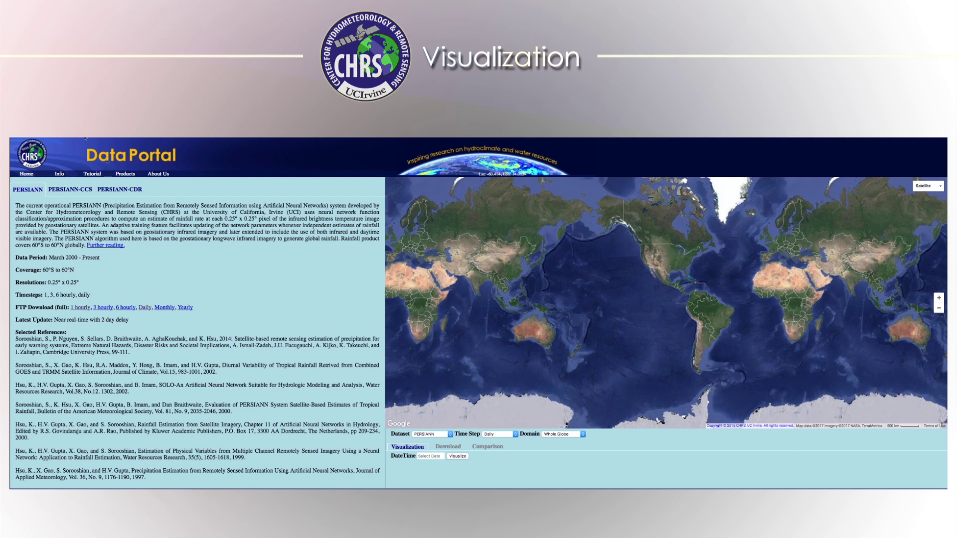
Choose PERSIANN-CCS data at a 6hrly time step with a User Shapefile domain
left_click(449, 435)
left_click(447, 439)
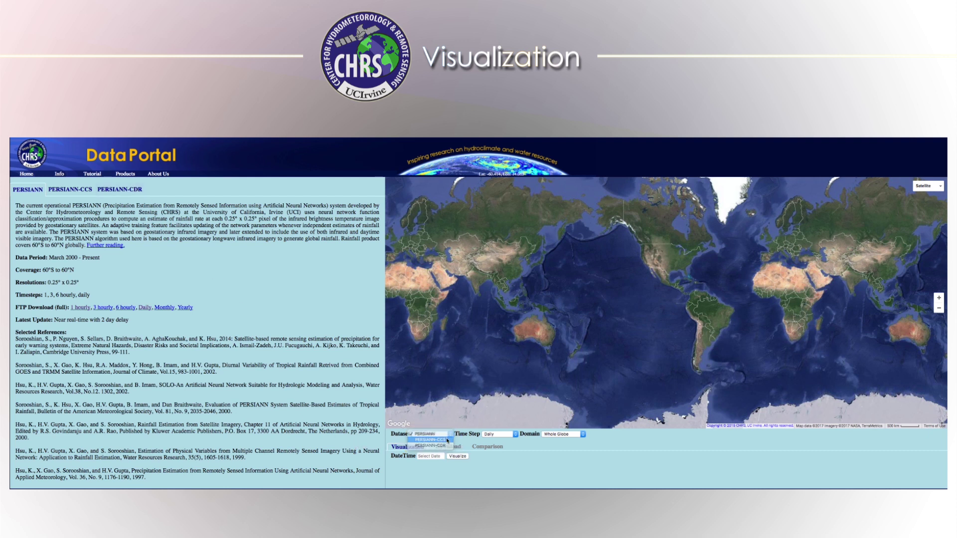
left_click(485, 435)
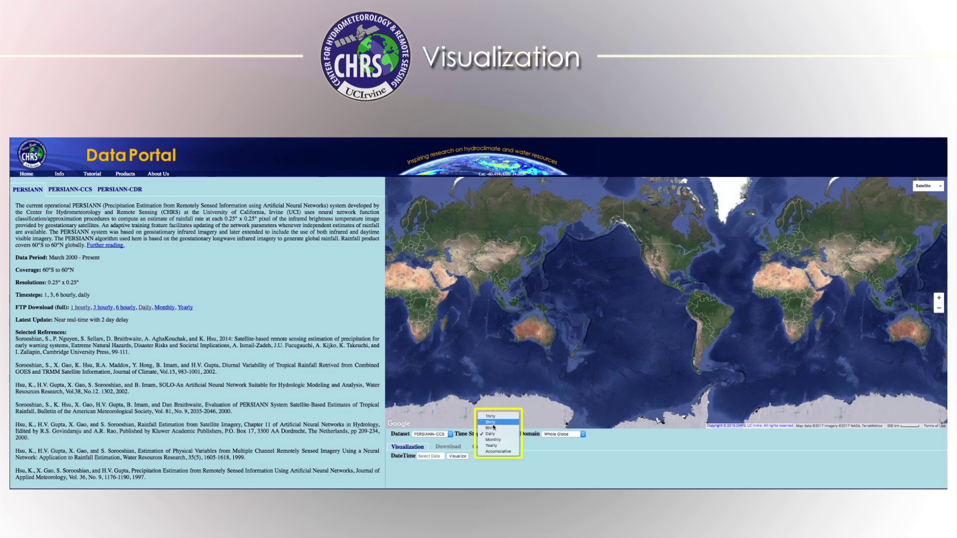
left_click(493, 428)
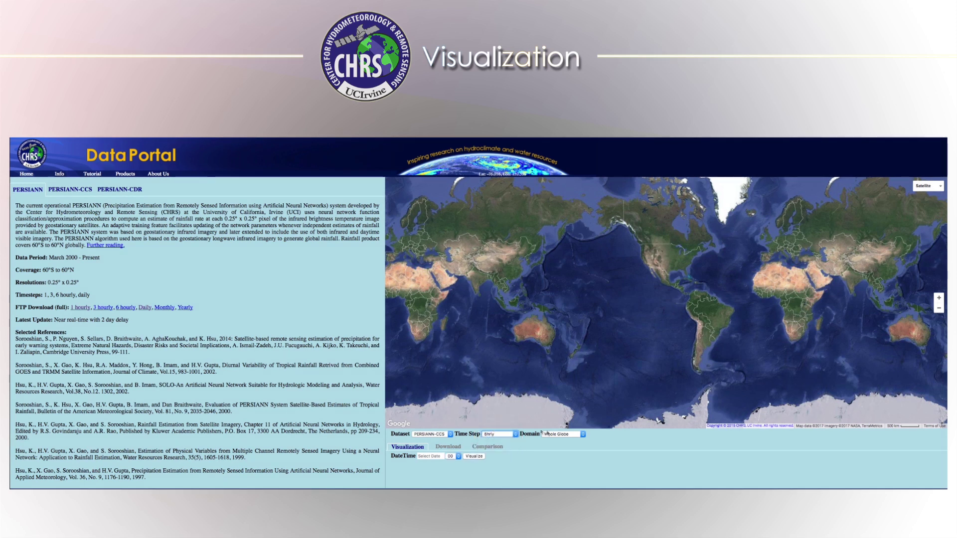
left_click(583, 434)
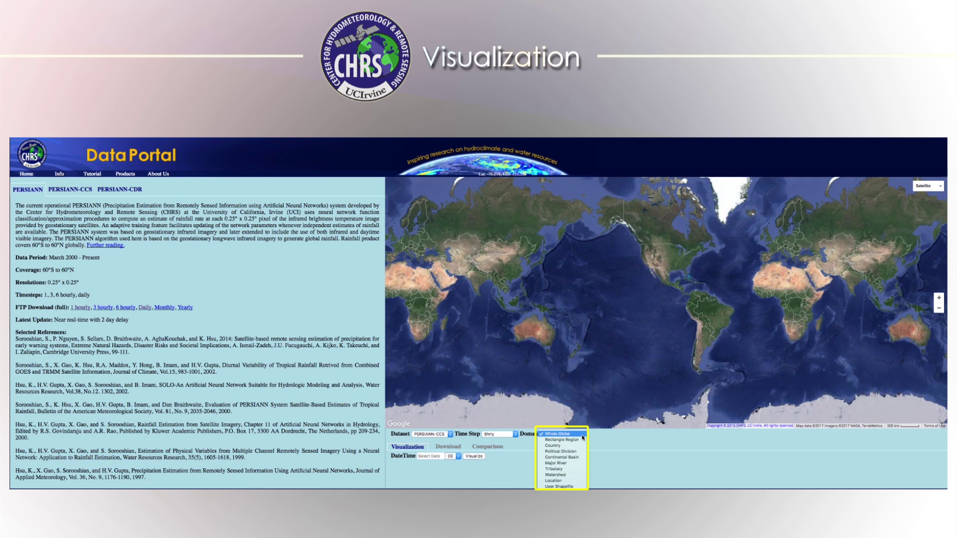
left_click(568, 486)
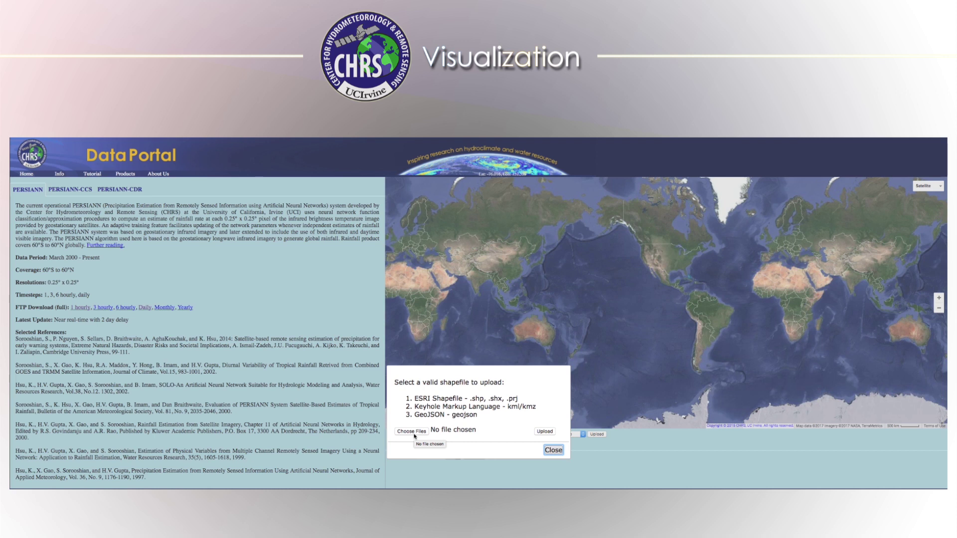
Upload states.prj, states.shx and states.shp as the domain and centre the map on North America
left_click(414, 433)
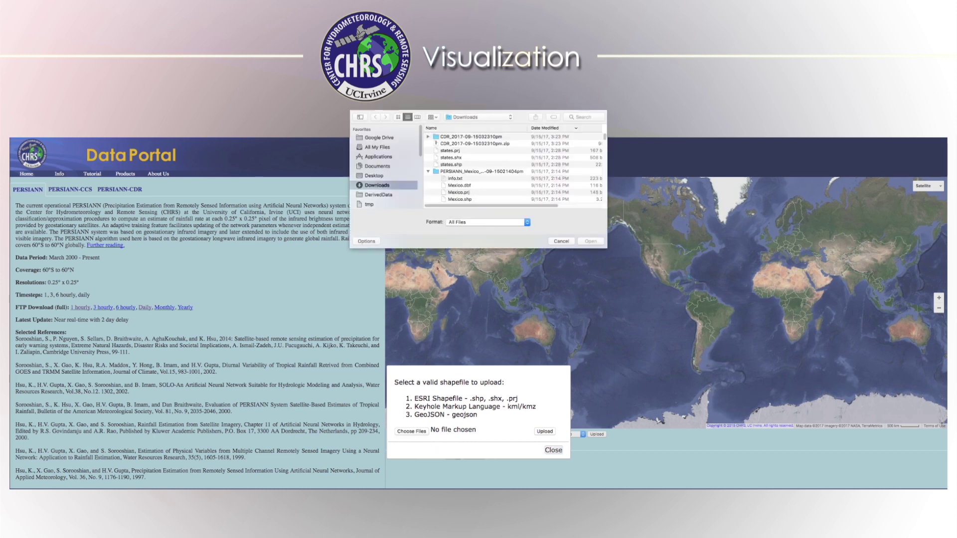
left_click(463, 151)
left_click(466, 165, "shift")
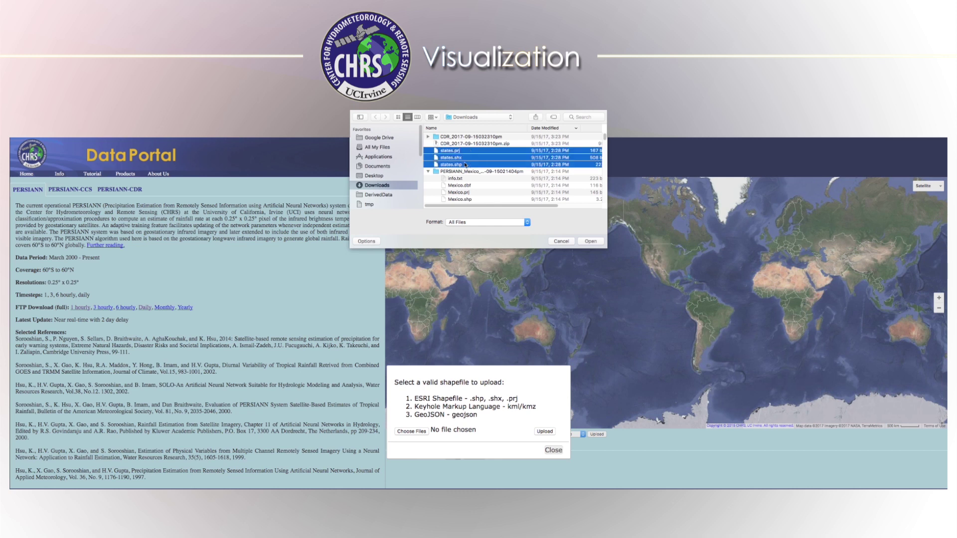
left_click(589, 241)
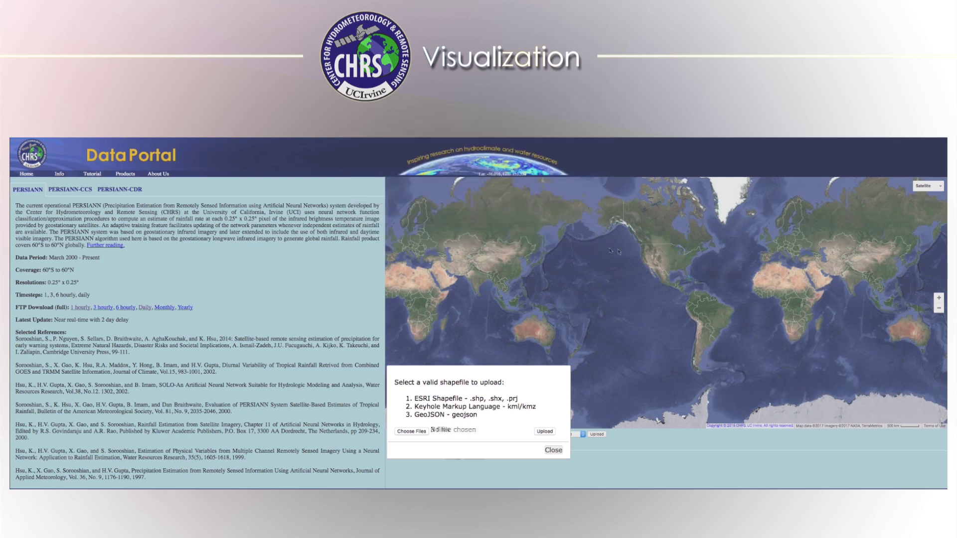
left_click(552, 430)
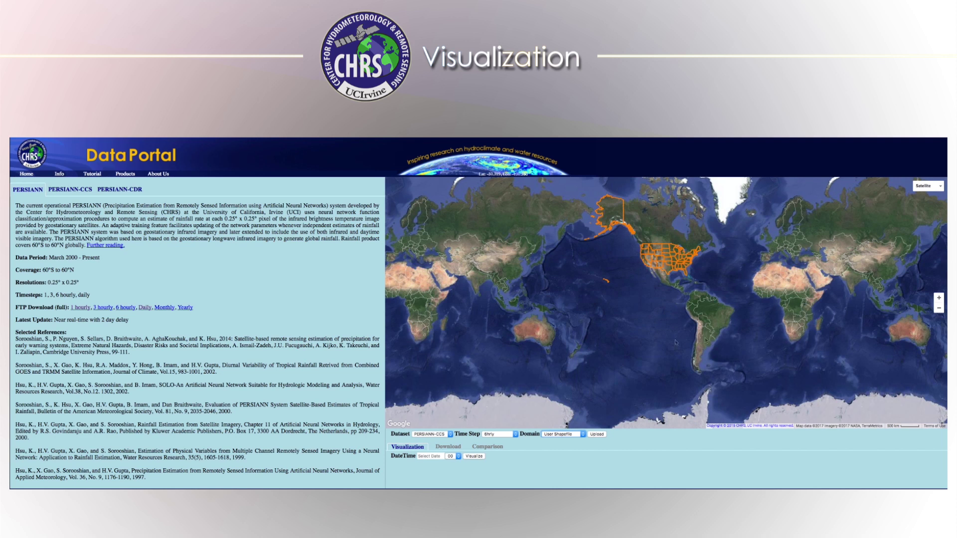
left_click(938, 297)
left_click_drag(710, 268, 713, 337)
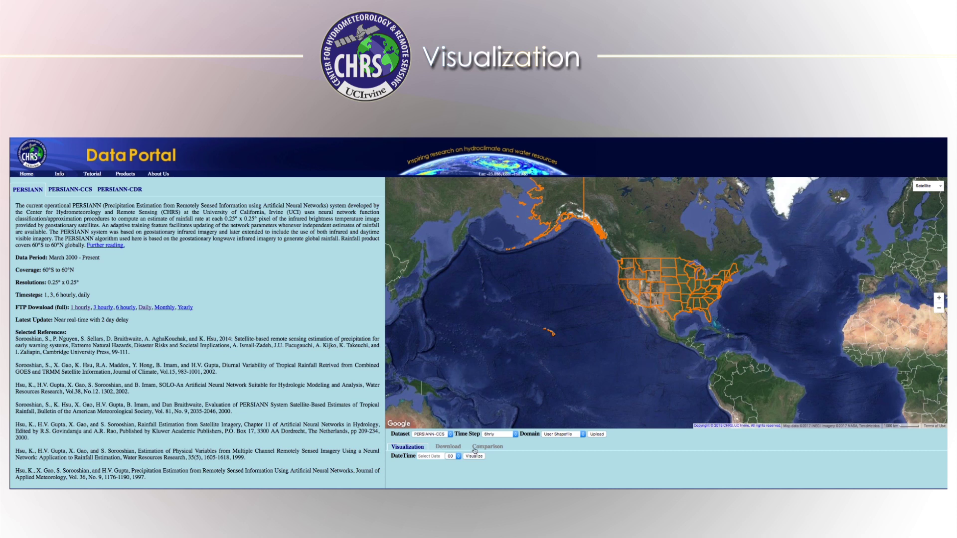
Visualize the rainfall for 2017-08-27 at hour 12
left_click(437, 457)
left_click(466, 459)
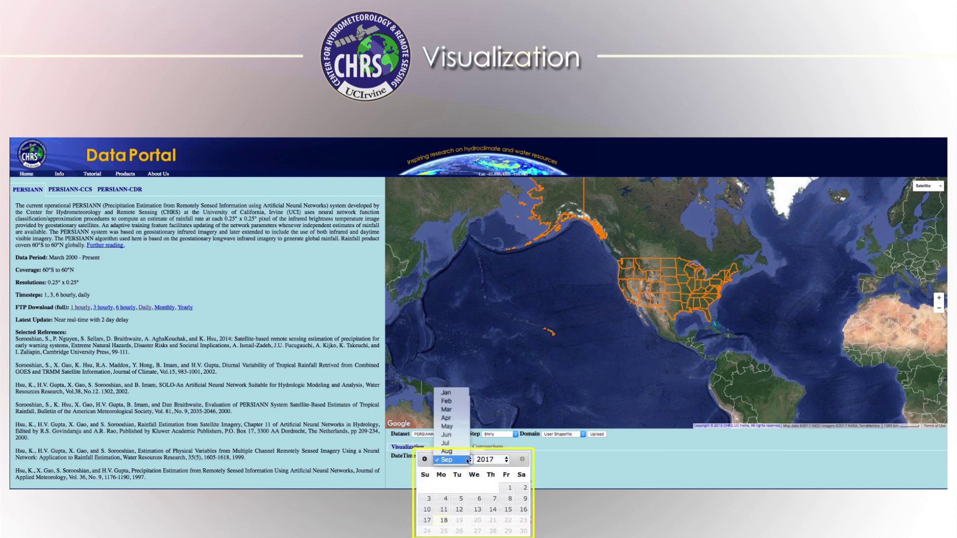
left_click(463, 452)
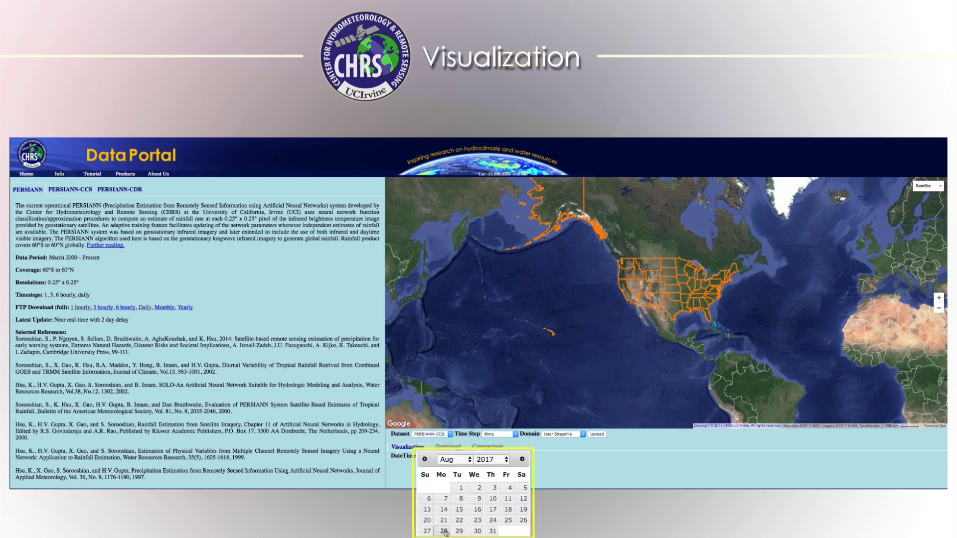
left_click(427, 532)
left_click(452, 456)
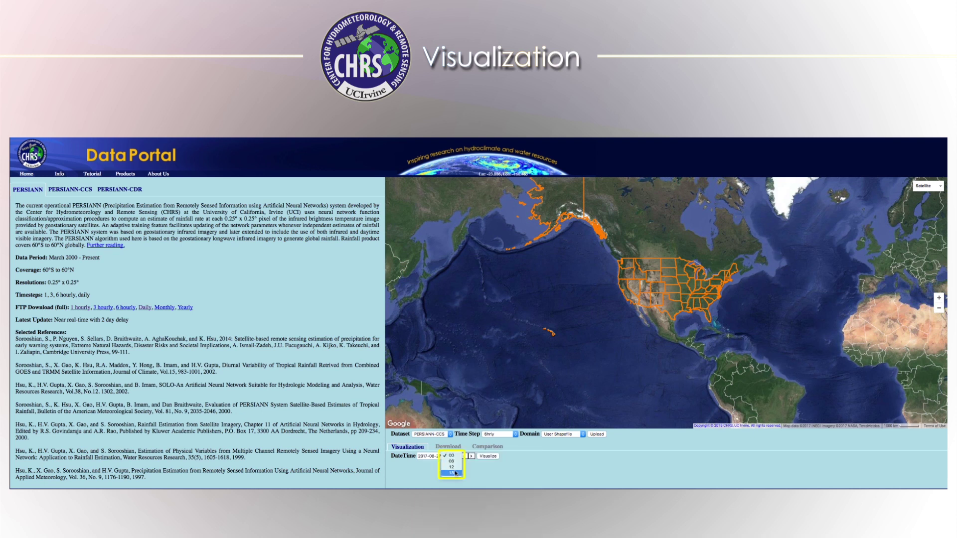
left_click(455, 468)
left_click(487, 456)
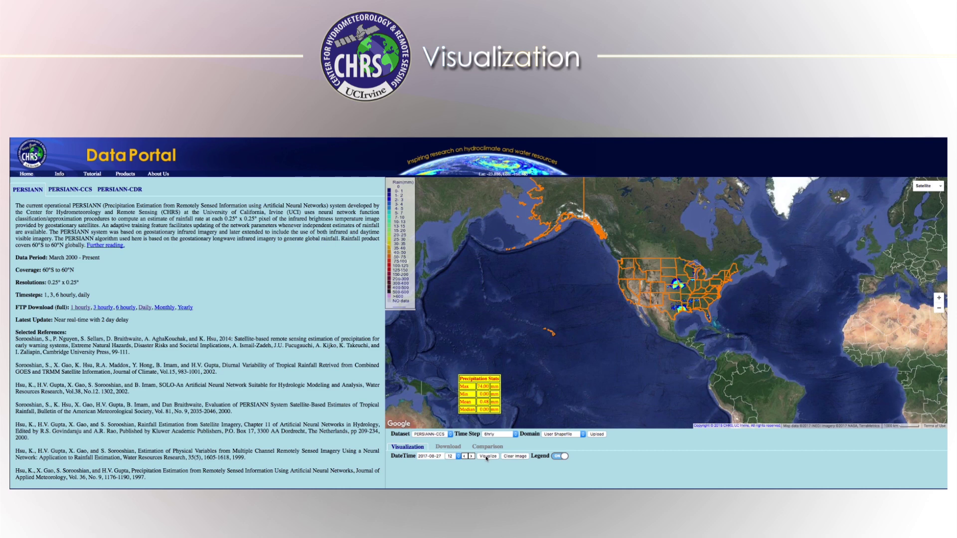
Zoom in on the eastern US and open the Custom Legend settings
scroll(692, 291, "up", 3)
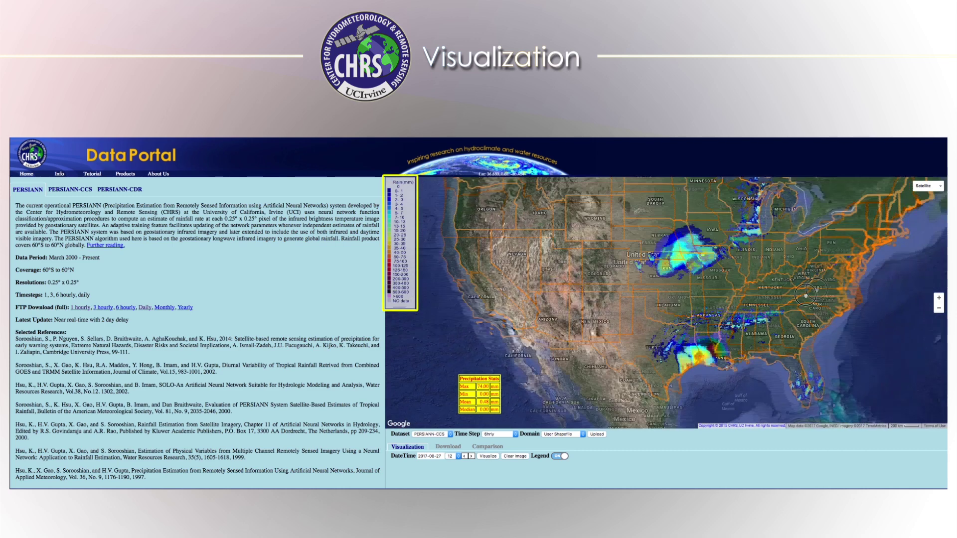
left_click_drag(816, 290, 750, 306)
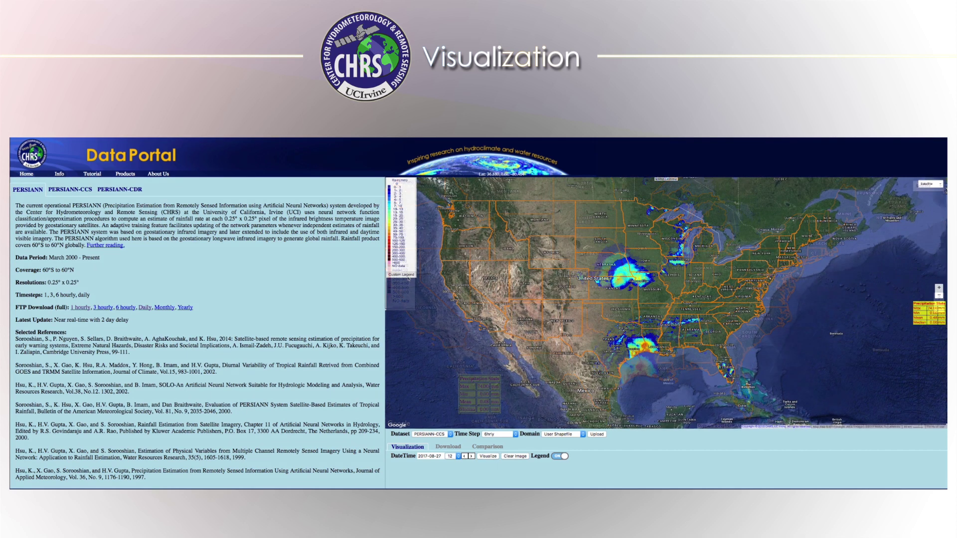
left_click(408, 276)
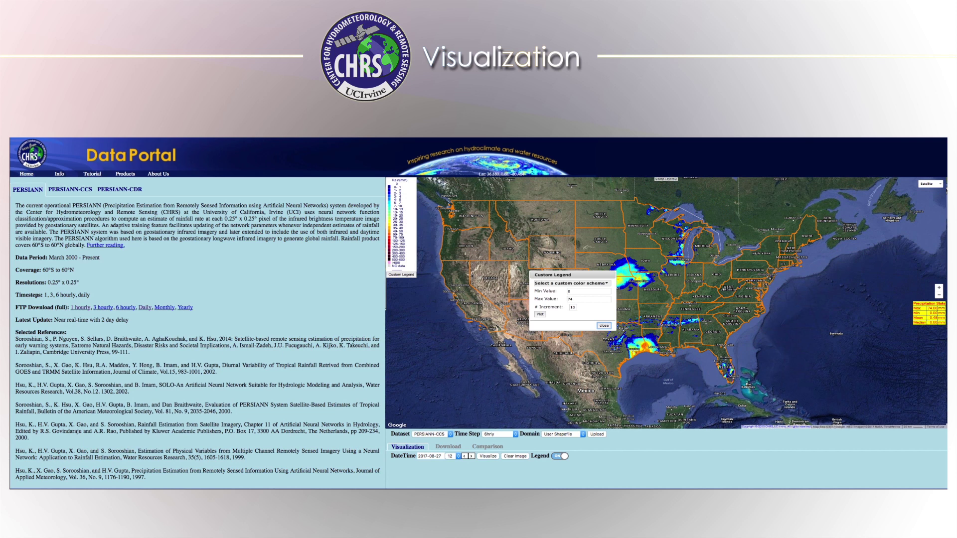
Switch the custom legend to the Red colour scheme and plot it on the rainfall map
left_click_drag(581, 300, 562, 302)
left_click(577, 283)
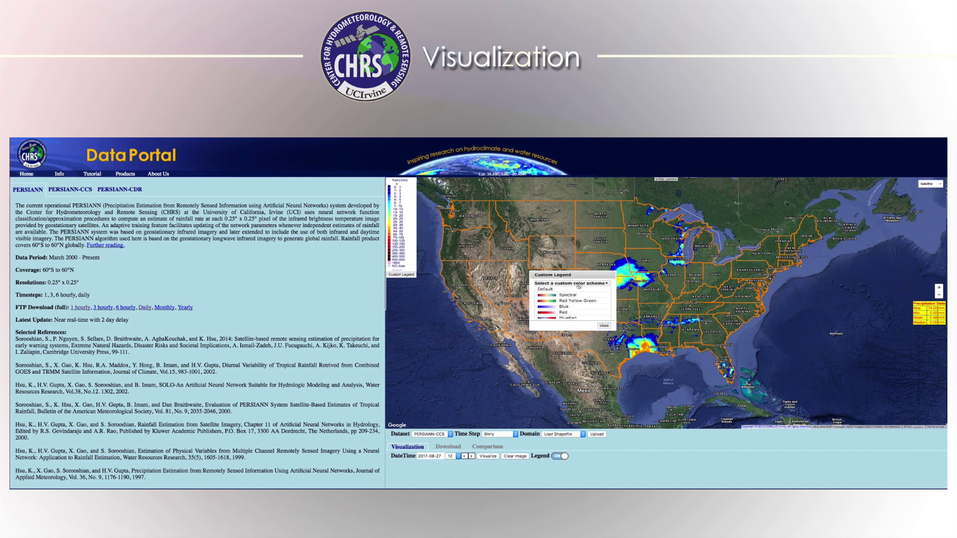
left_click(561, 312)
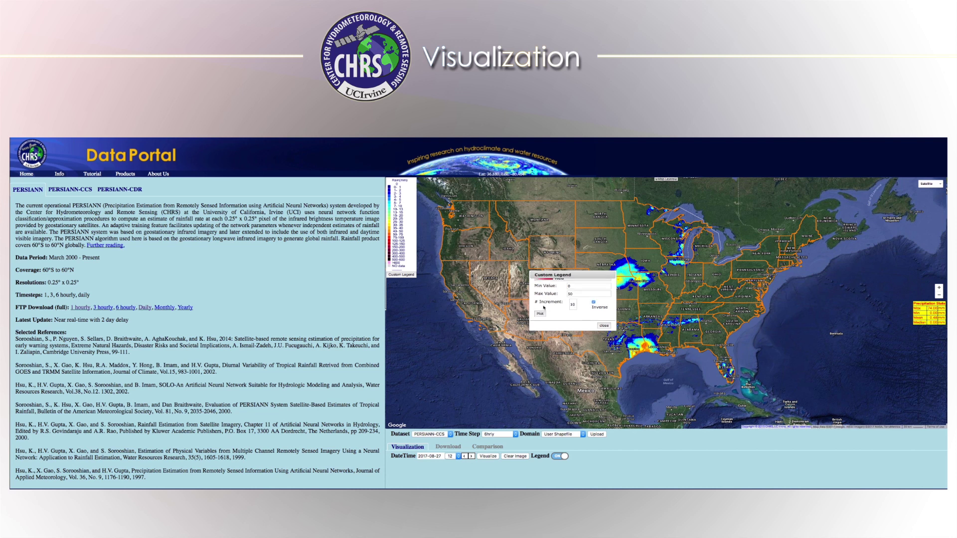
left_click(541, 317)
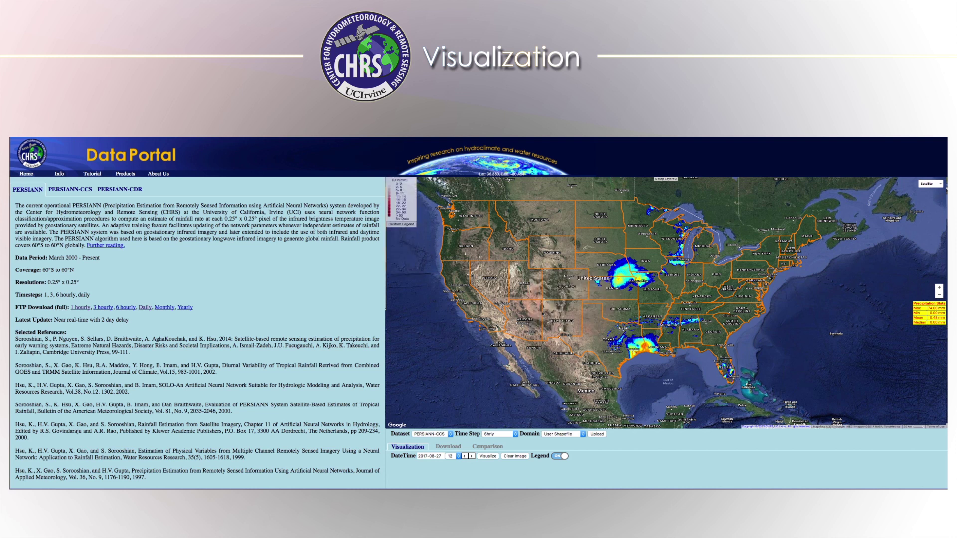
left_click(666, 180)
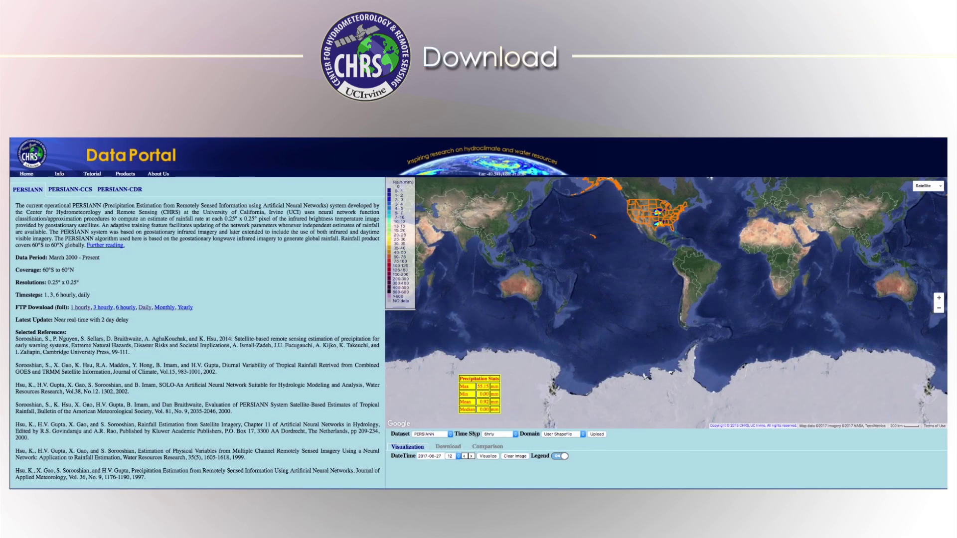
Request a Zip-compressed ArcGrid download of PERSIANN rainfall for 2017-08-27, hours 12 to 18
left_click(441, 447)
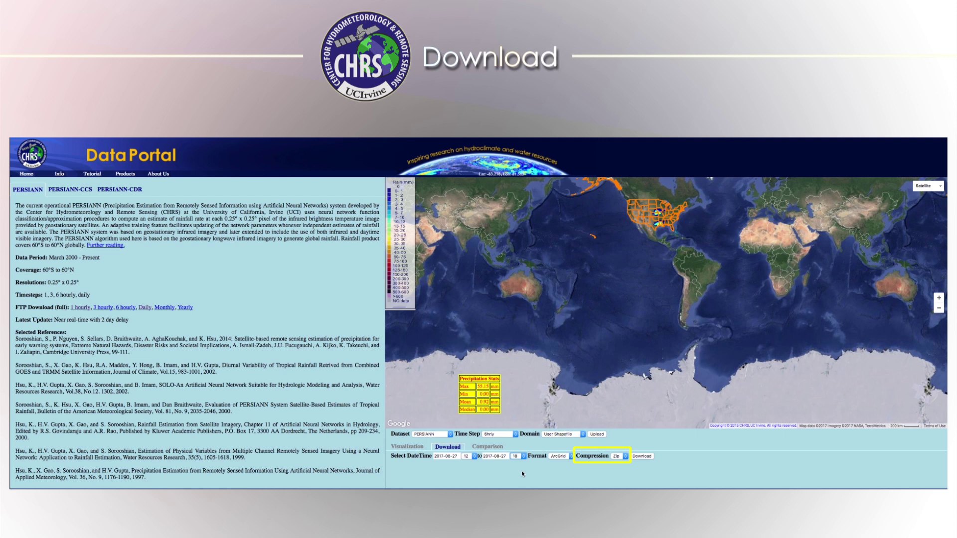
left_click(559, 456)
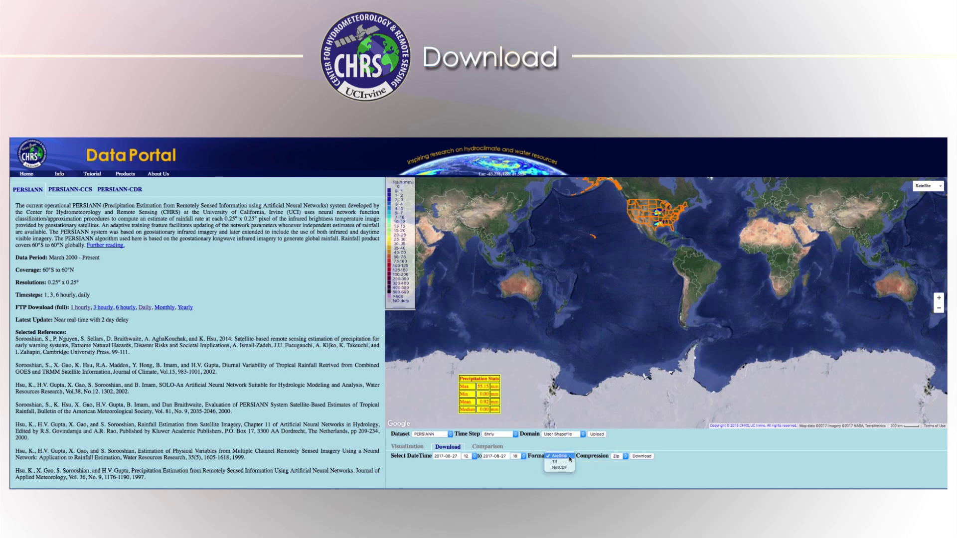
left_click(569, 458)
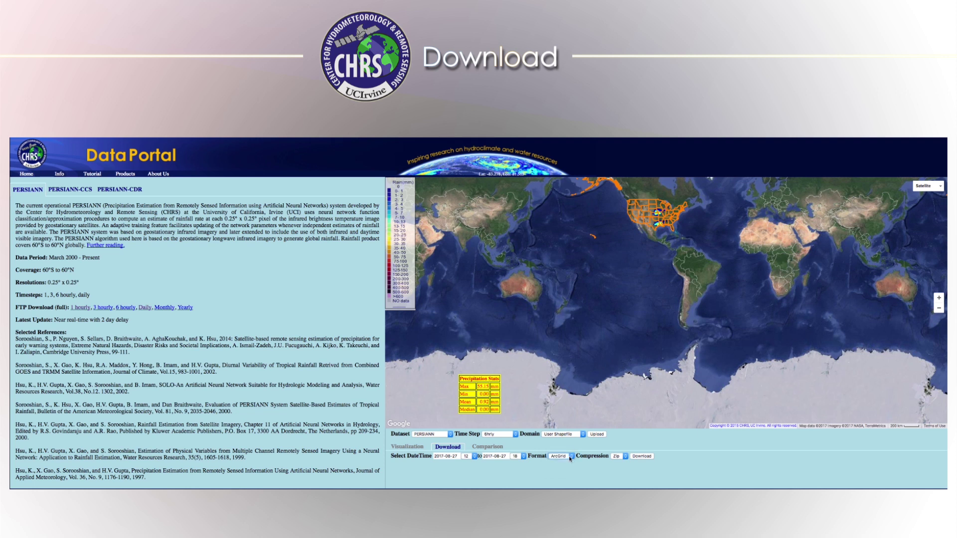
left_click(618, 458)
left_click(625, 457)
left_click(640, 457)
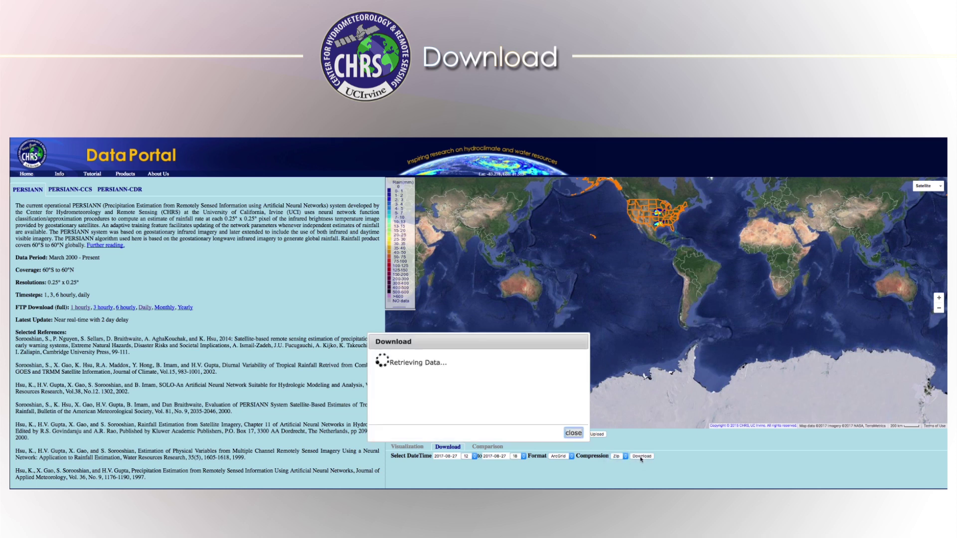
left_click(443, 390)
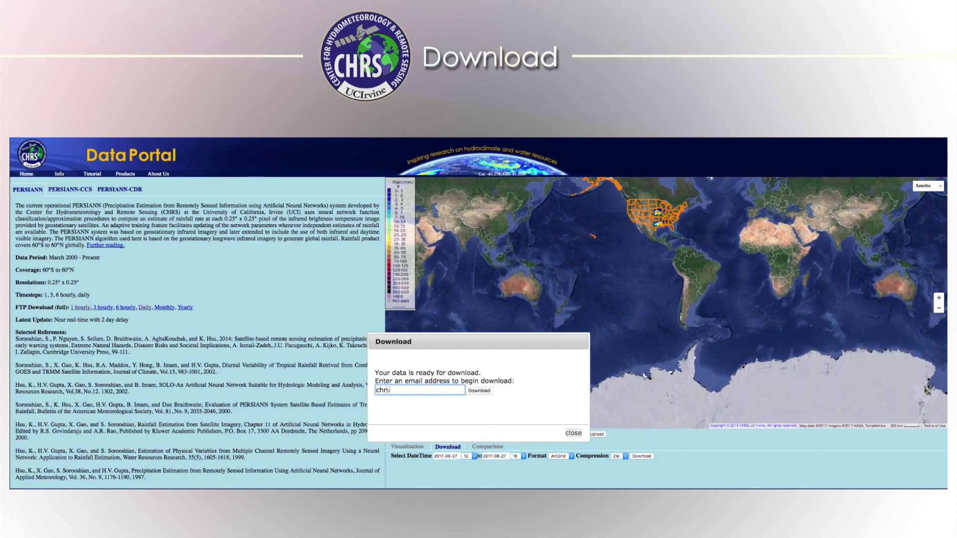
left_click(474, 391)
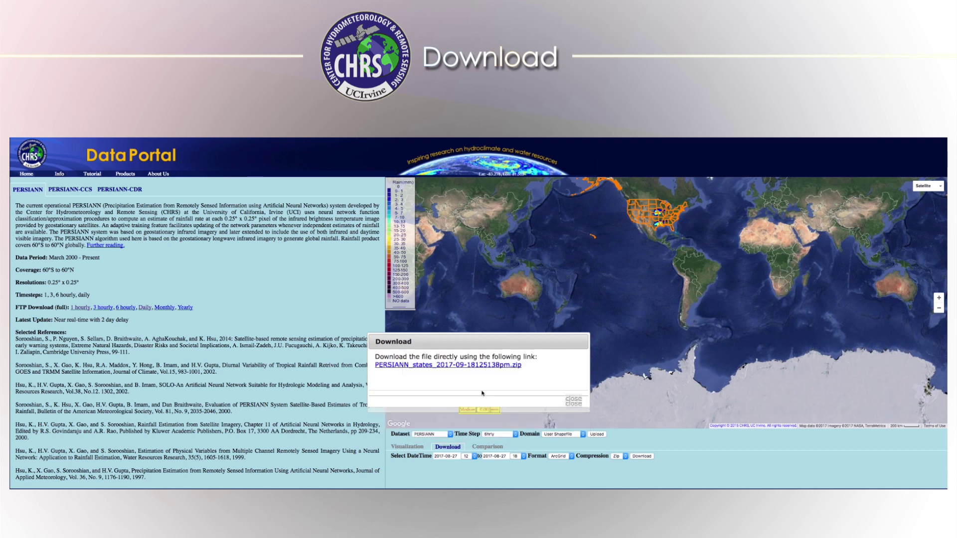
left_click(497, 368)
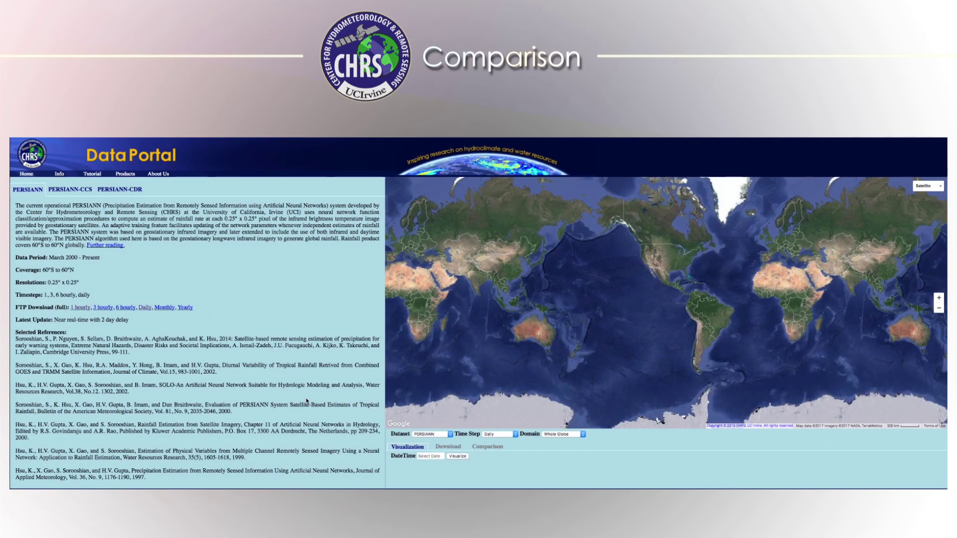
In Comparison, set the domain to a Rectangle Region drawn around the Gulf of Mexico
double_click(658, 299)
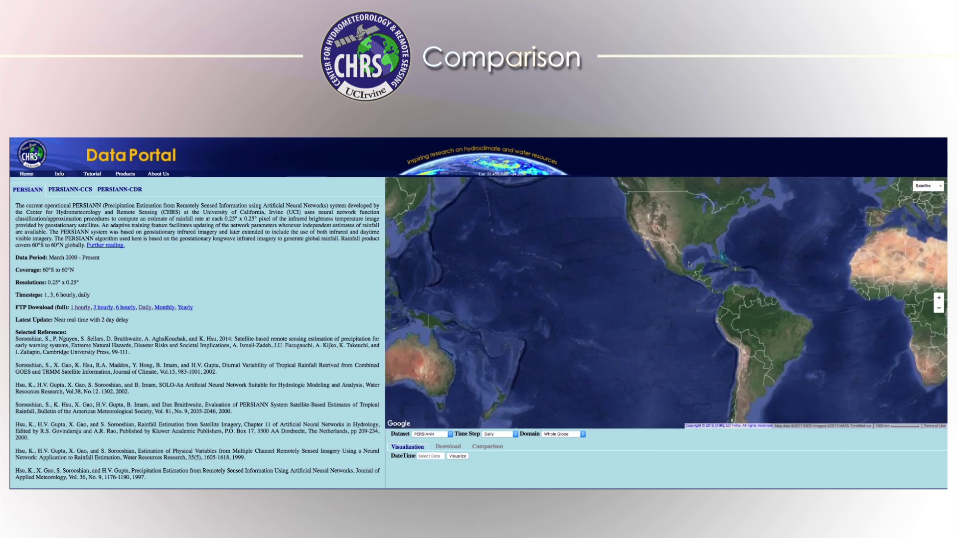
left_click_drag(688, 264, 660, 288)
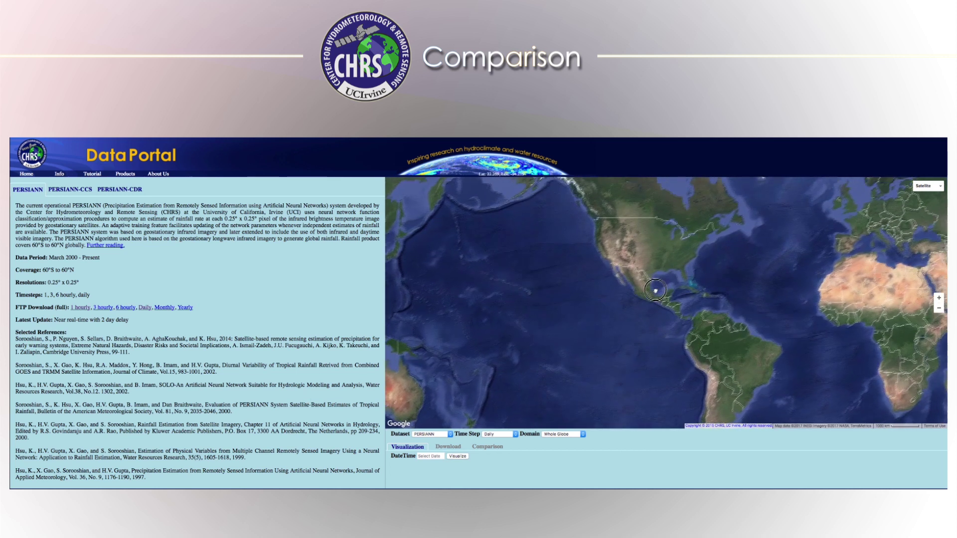
left_click(499, 448)
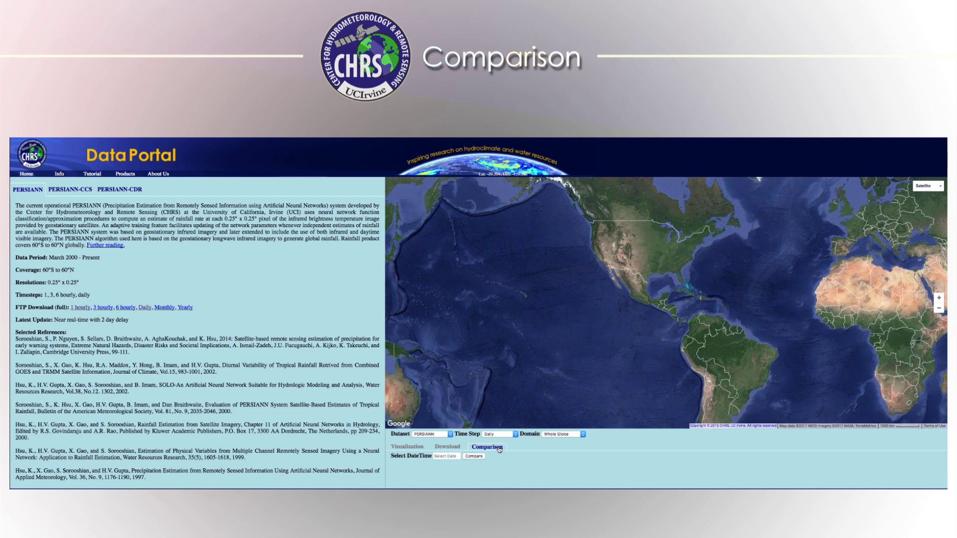
left_click(554, 434)
left_click(554, 440)
left_click_drag(666, 256, 703, 300)
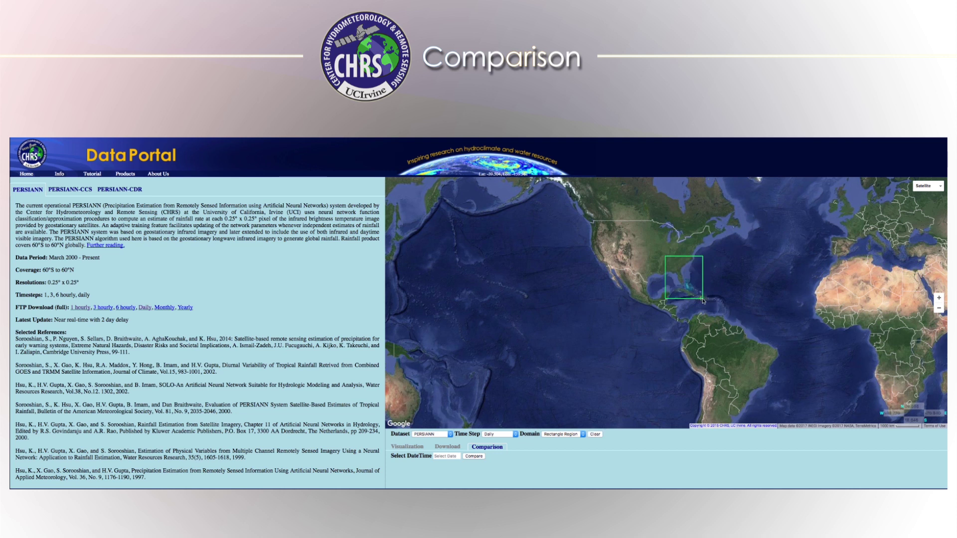
Set the comparison date to 2005-10-24
left_click(448, 456)
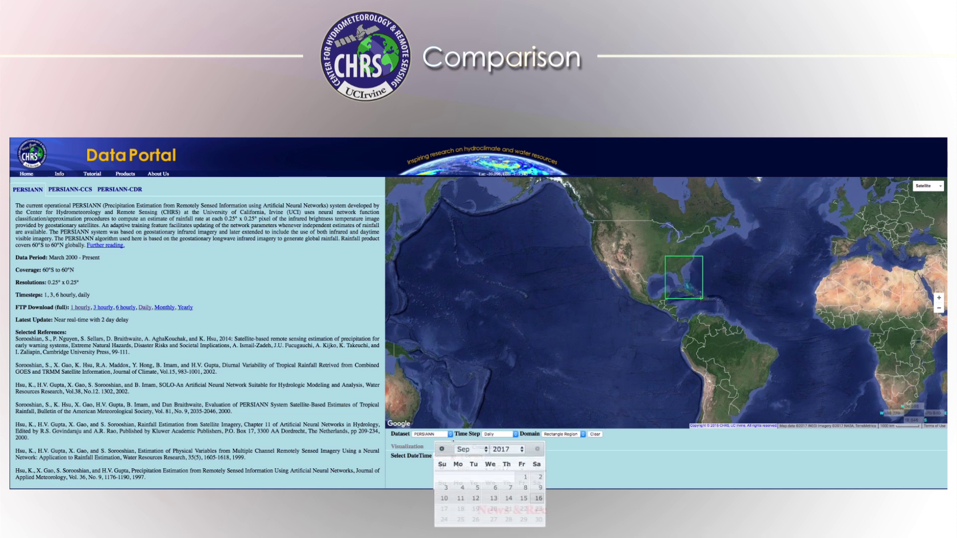
left_click(505, 450)
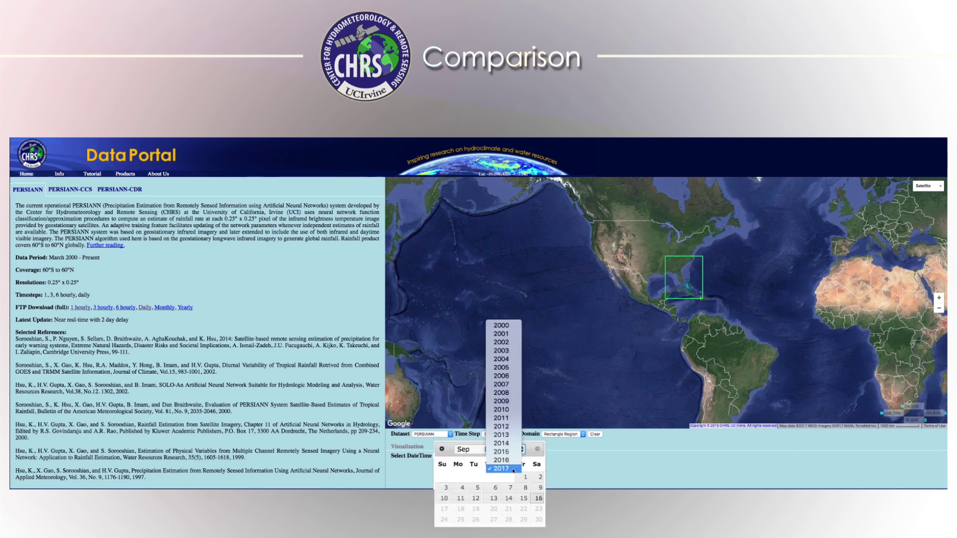
left_click(504, 367)
left_click(471, 448)
left_click(480, 459)
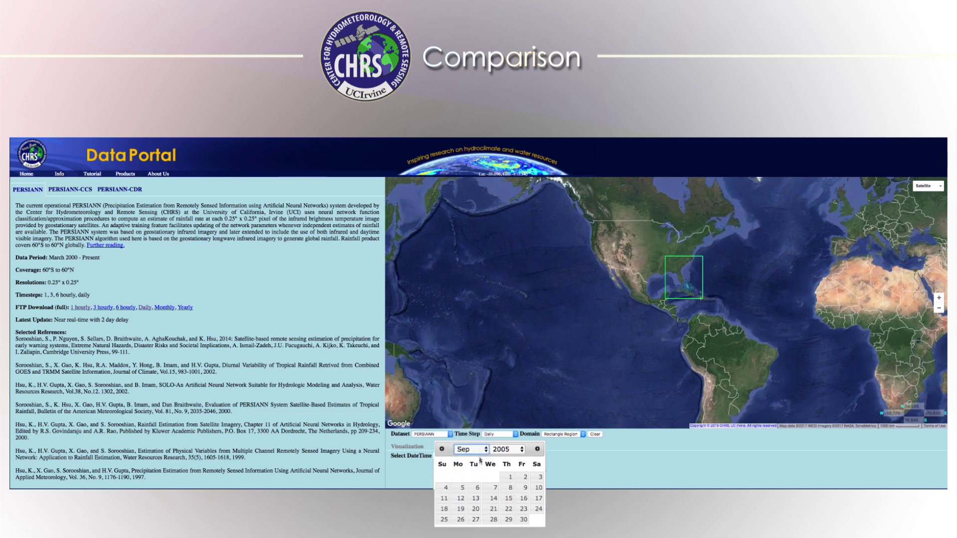
left_click(460, 518)
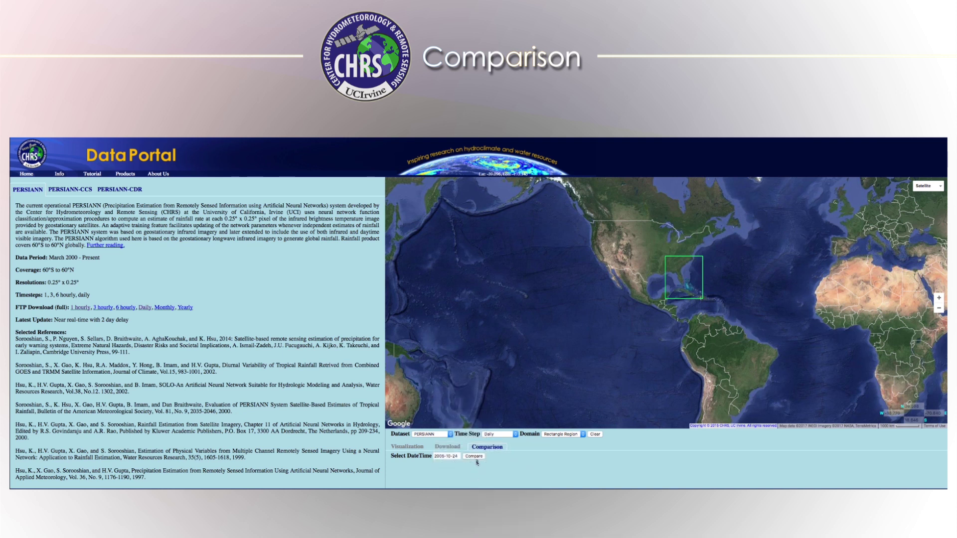